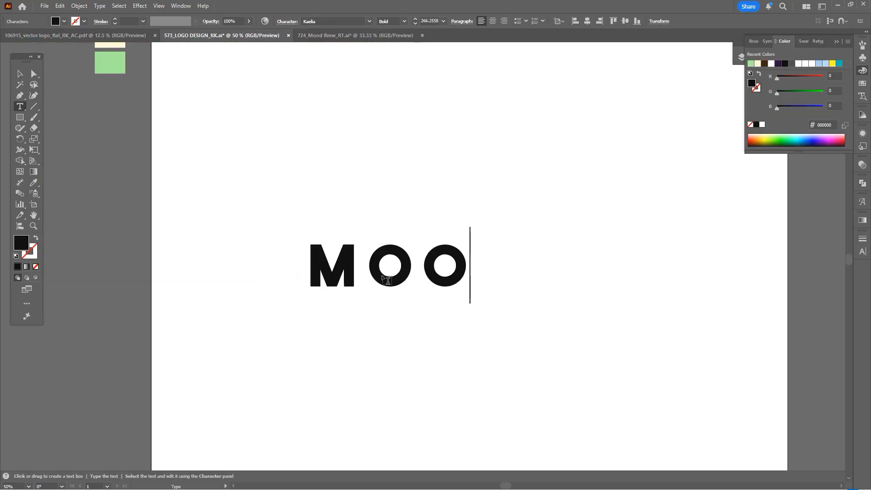
Complete the text so it reads MOOD BREW and reduce its font size to 200 pt.
type("D BR")
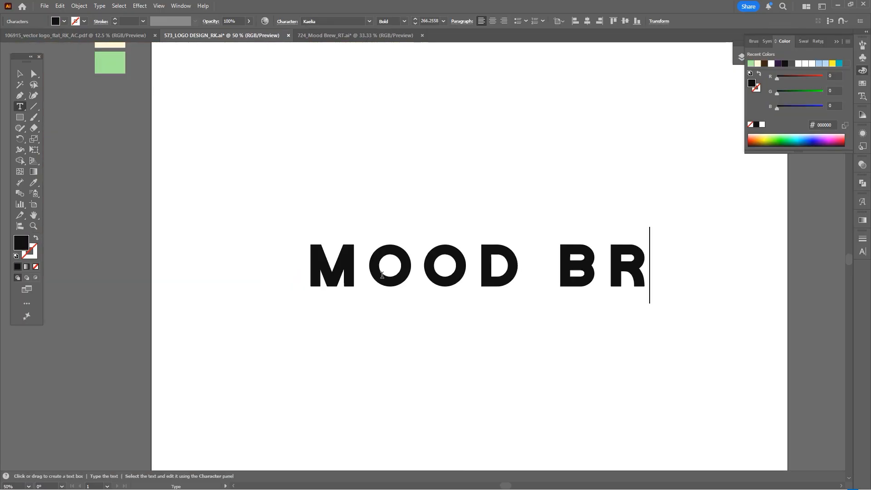
type("EW")
key("Escape")
scroll(427, 19, "down", 13)
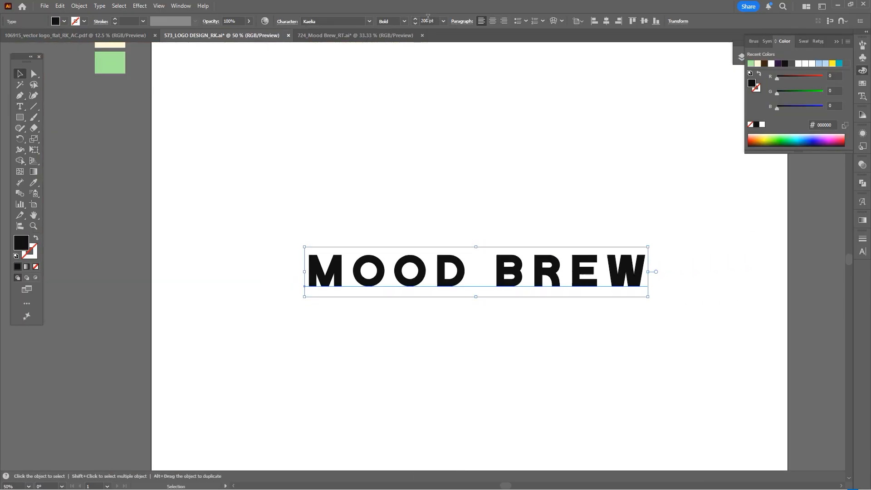
left_click(532, 159)
Draw a black upright ellipse about 242 × 299 px and position it above the MOOD BREW text.
key("space")
key("l")
scroll(484, 175, "up", 1)
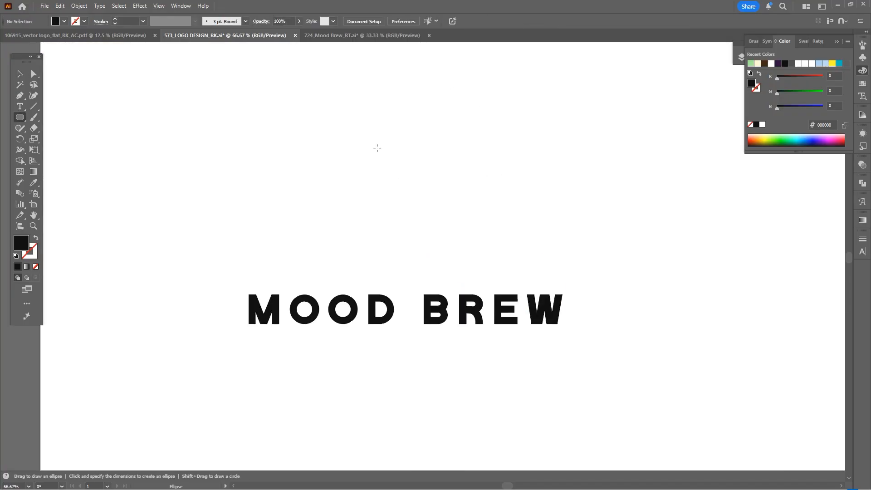
left_click_drag(377, 151, 479, 278)
key("space")
left_click_drag(521, 250, 519, 248)
key("v")
left_click_drag(433, 240, 402, 223)
left_click(477, 228)
key("space")
left_click(437, 223)
key("space")
left_click_drag(461, 216, 461, 223)
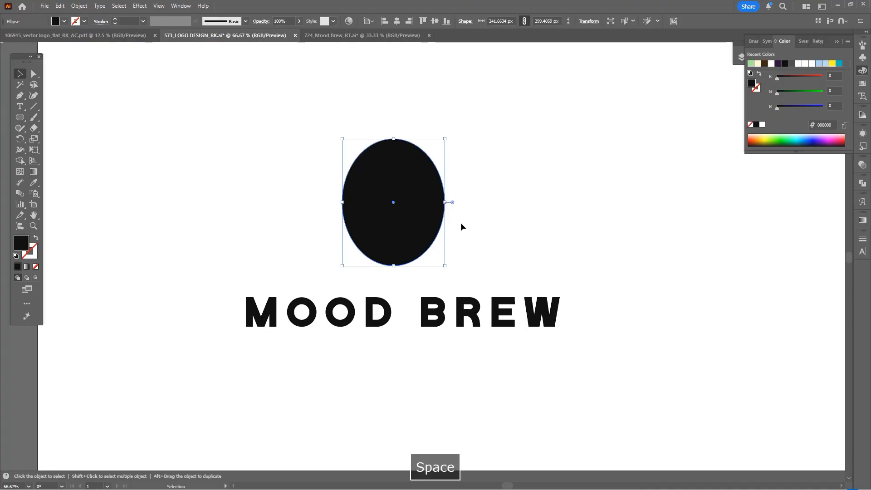
Erase straight bands off the ellipse's upper and lower ends to leave a flat-topped, flat-based cup body.
key("shift+e")
mouse_move(529, 91)
left_mouse_down()
mouse_move(257, 205)
mouse_move(258, 185)
left_mouse_up()
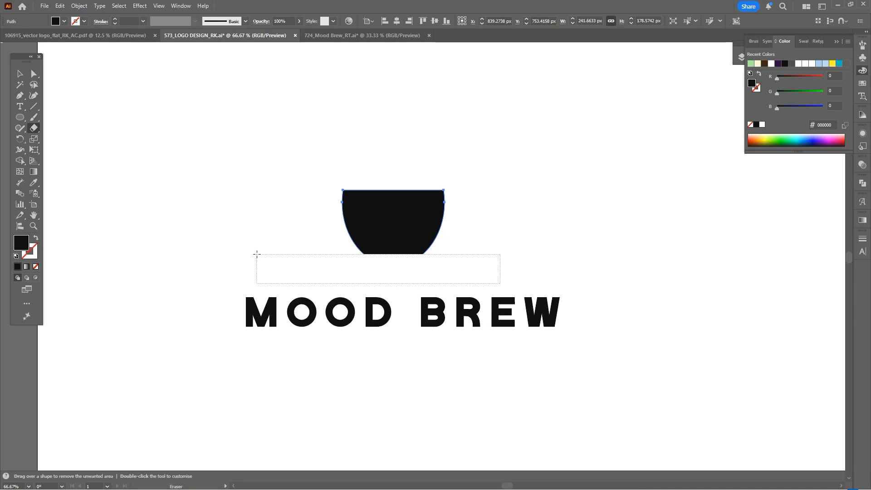
left_click_drag(257, 254, 257, 254)
key("v")
left_click(480, 246)
left_click(421, 234)
left_click(453, 219)
Draw a flat saucer ellipse about 331 px wide across the cup's base and align it horizontally centred with the cup.
scroll(438, 242, "up", 1)
key("space")
left_click_drag(436, 281, 450, 254)
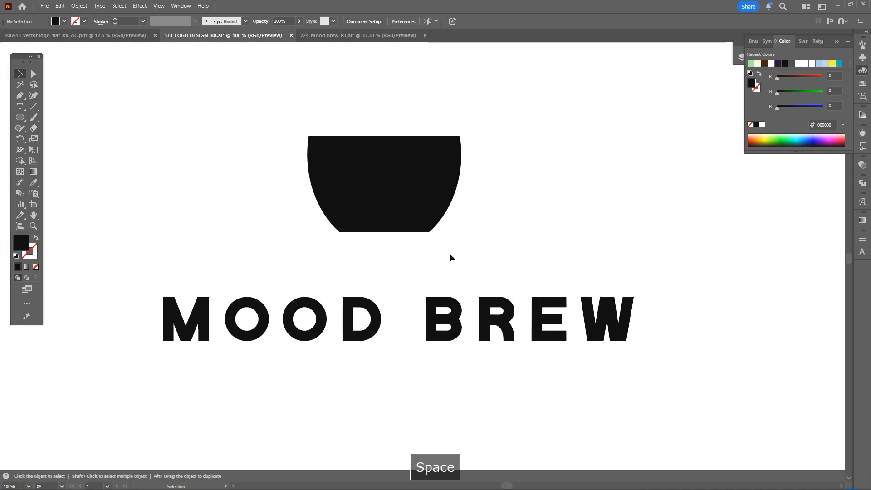
key("l")
left_click_drag(281, 228, 492, 249)
key("v")
left_click(405, 193, "shift")
left_click(405, 193)
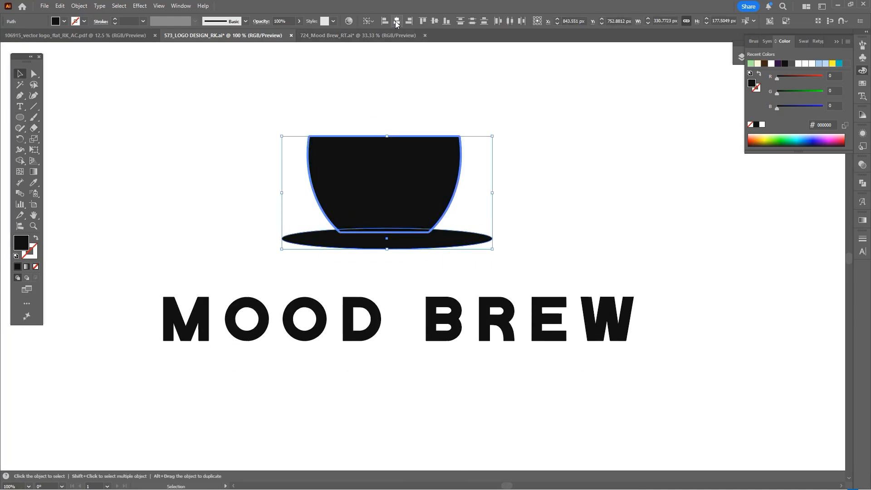
left_click(397, 21)
key("a")
left_click(478, 224)
left_click(385, 229)
key("Delete")
left_click(528, 235)
key("space")
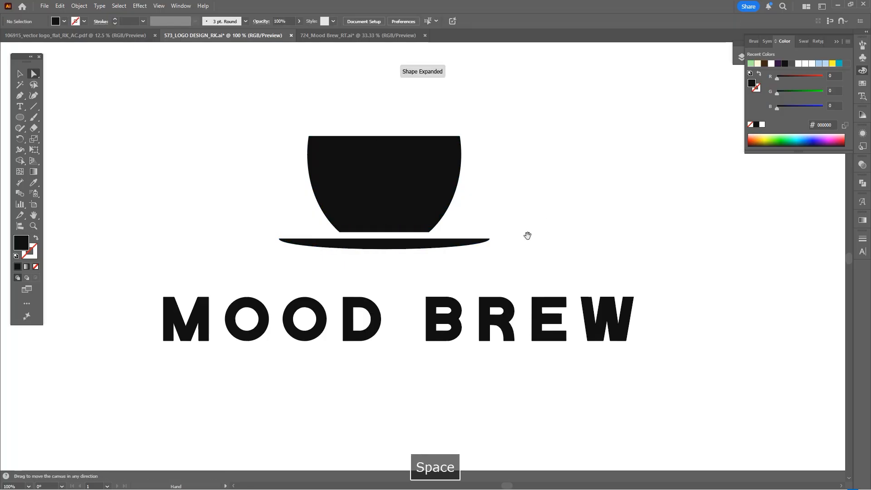
left_click(472, 248)
key("ctrl+z")
Erase the upper part of the saucer ellipse to give it a flat top edge and nudge it closer to the cup.
key("shift+e")
left_click_drag(571, 158, 209, 240)
key("v")
scroll(384, 253, "up", 2)
left_click_drag(384, 230, 383, 223)
left_click(382, 268)
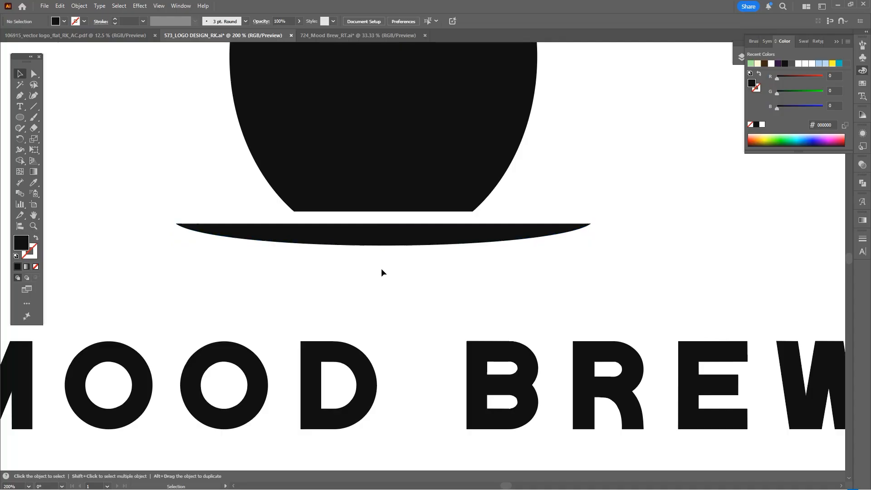
Round the two upper corners of the cup body.
scroll(398, 260, "down", 2)
scroll(398, 263, "up", 2)
key("space")
key("a")
left_click_drag(521, 107, 208, 144)
left_click(571, 189)
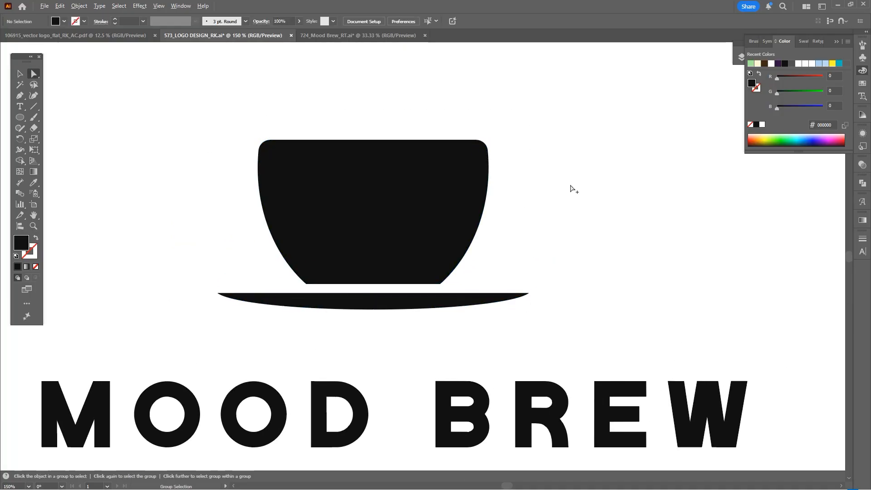
Draw a curved handle path off the cup's right side with the Pen tool, with a straight top edge and curved lower edge.
scroll(528, 185, "down", 1)
scroll(530, 197, "right", 1)
key("p")
scroll(489, 186, "up", 2)
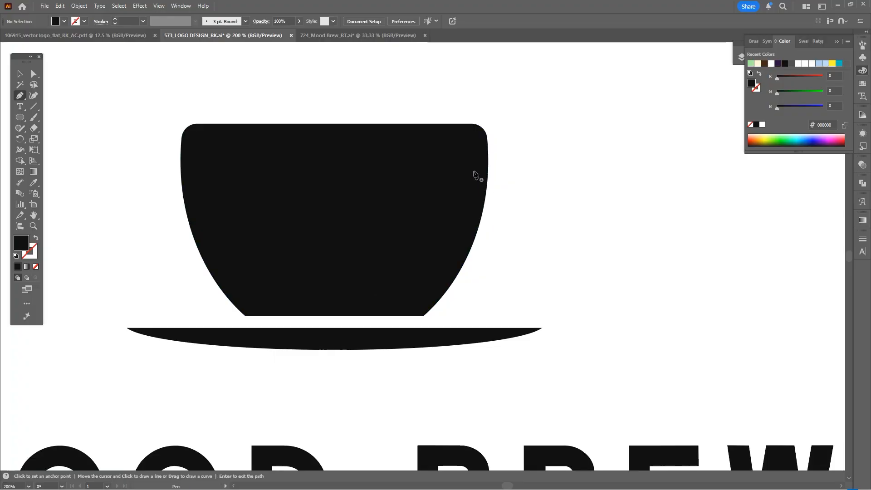
left_click(545, 169)
key("ctrl+z")
left_click(542, 166)
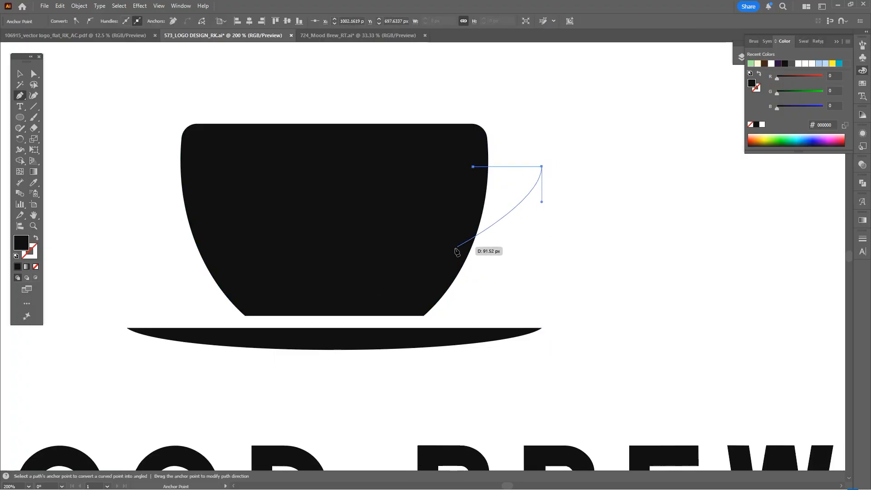
left_click_drag(387, 252, 377, 259)
key("space")
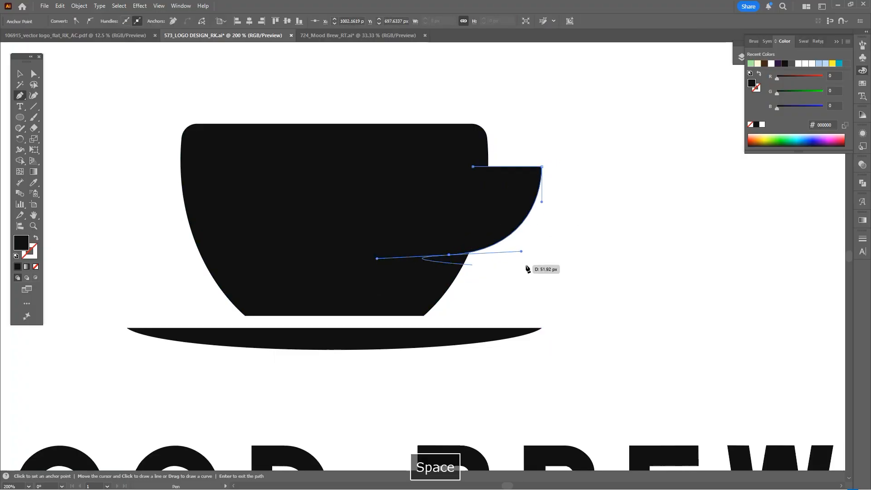
left_click_drag(525, 266, 483, 261)
Swap the handle path's fill to a black stroke, thicken it to 14 pt and round its outer corner.
key("shift+x")
key("v")
left_click(127, 21)
type("8")
key("Return")
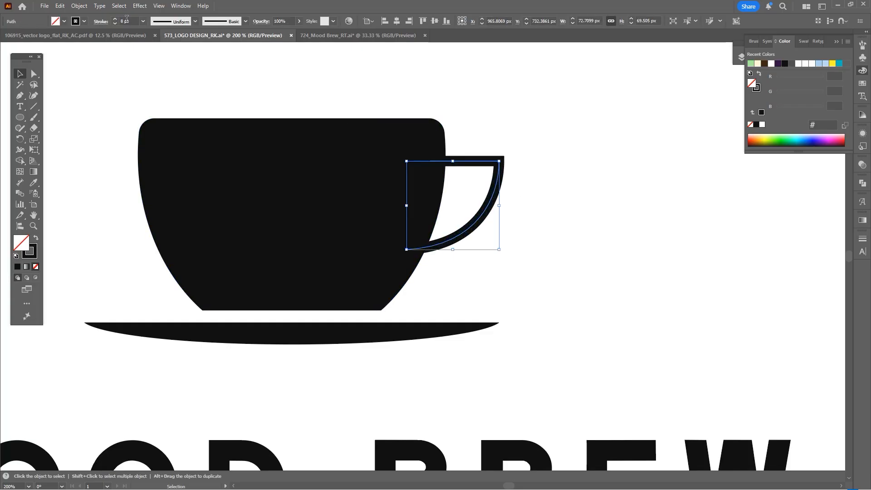
key("a")
left_click(548, 197)
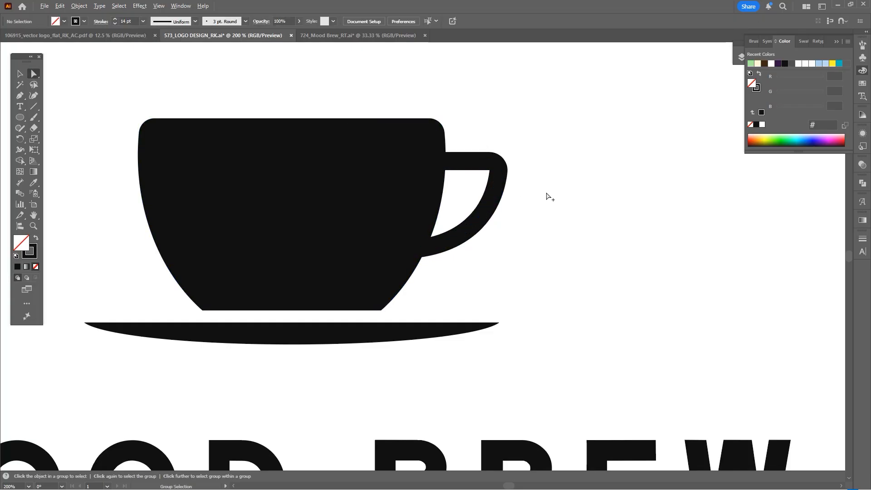
scroll(548, 197, "down", 1)
key("space")
left_click_drag(542, 202, 504, 237)
scroll(538, 214, "down", 2)
key("v")
scroll(513, 252, "up", 1)
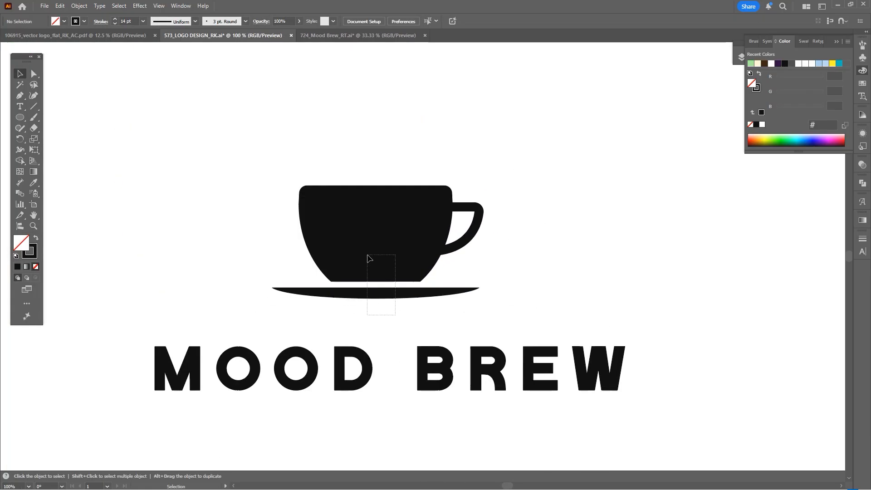
left_click(367, 257)
left_click(557, 184)
scroll(523, 208, "down", 1)
scroll(467, 190, "up", 1)
key("space")
left_click_drag(467, 190, 467, 195)
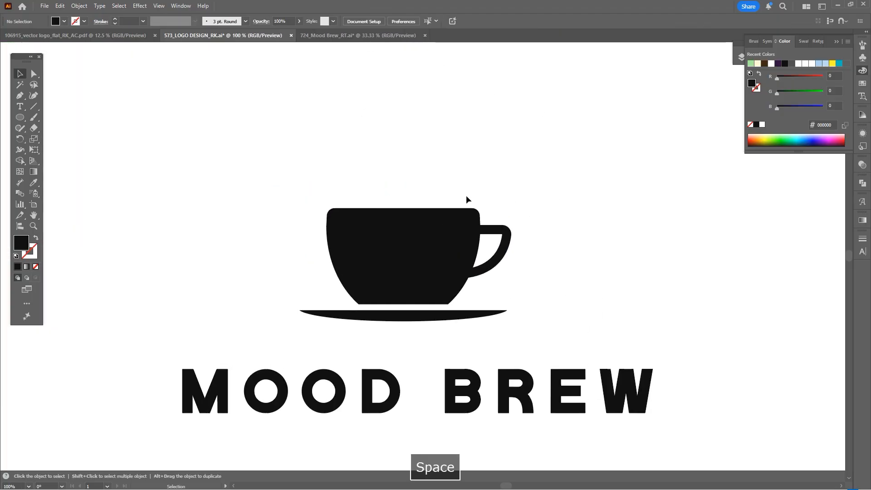
Draw a black circle above the cup and align it horizontally centred with the cup body.
key("p")
key("space")
left_click_drag(377, 183, 377, 190)
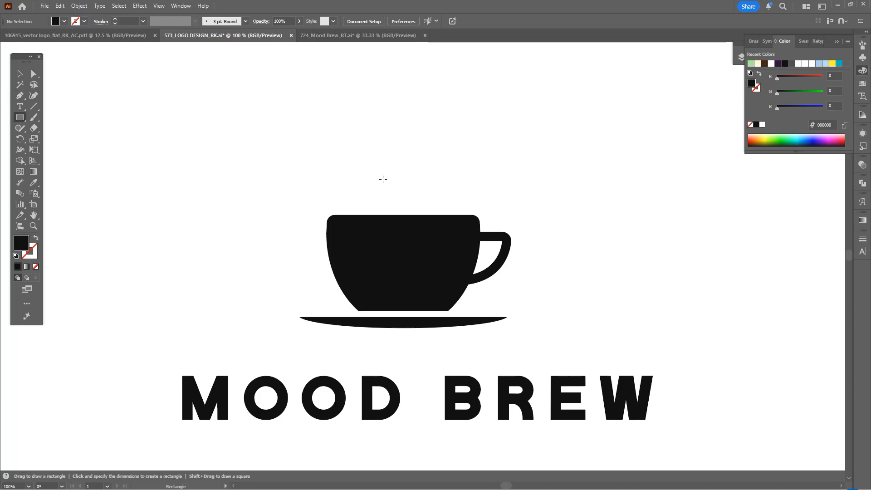
left_click_drag(396, 161, 441, 180)
key("v")
left_click(405, 242, "shift")
left_click(405, 242)
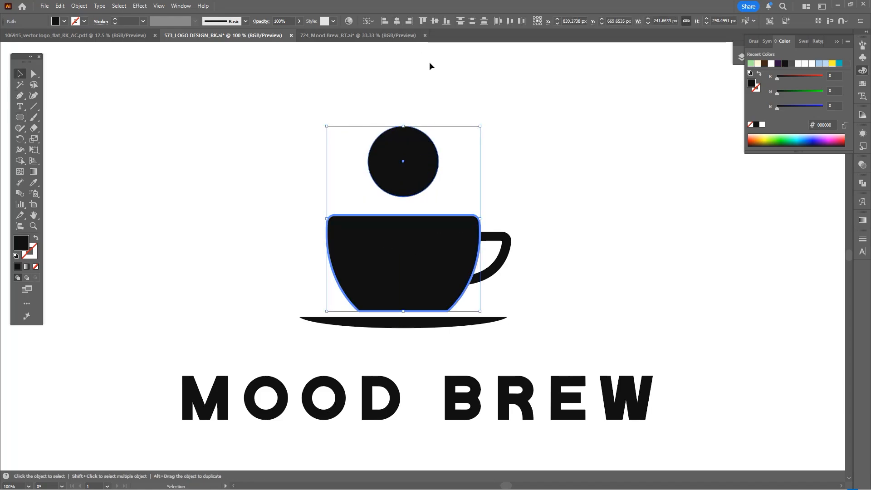
left_click(429, 61)
Enlarge the circle above the cup and place an overlapping copy slightly higher.
left_click(400, 138)
left_click_drag(402, 126, 404, 84)
scroll(412, 166, "up", 2)
left_click_drag(411, 167, 414, 142)
Widen the upper circle and cut it out of the lower one with Shape Builder, leaving a smile-shaped crescent.
scroll(511, 154, "down", 2)
left_click_drag(510, 118, 520, 120)
key("space")
mouse_move(553, 152)
left_mouse_down()
mouse_move(540, 161)
mouse_move(467, 140)
mouse_move(517, 123)
left_mouse_up()
key("a")
key("shift+m")
key("v")
left_click(545, 159)
Rotate the smile crescent slightly clockwise and adjust its position above the cup.
scroll(521, 160, "up", 1)
key("space")
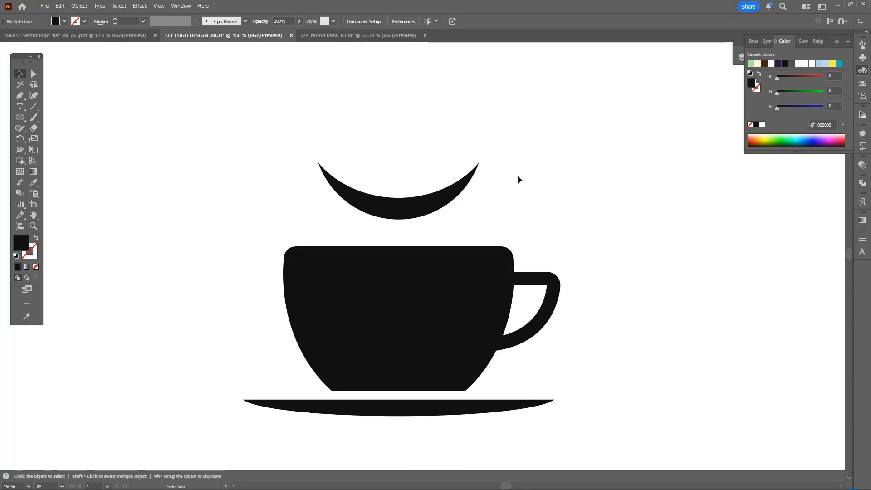
left_click(473, 174)
scroll(479, 173, "up", 2)
key("a")
left_click(478, 154)
key("v")
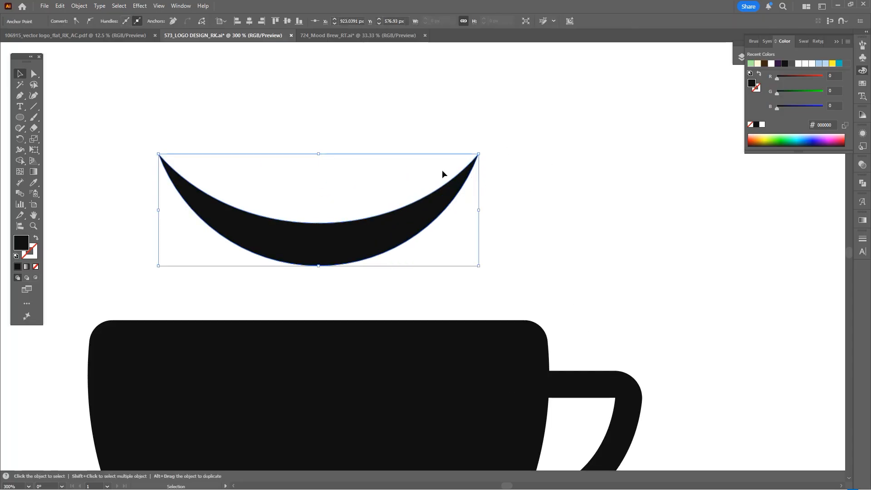
left_click_drag(482, 154, 484, 164)
left_click_drag(407, 226, 401, 227)
left_click(500, 202)
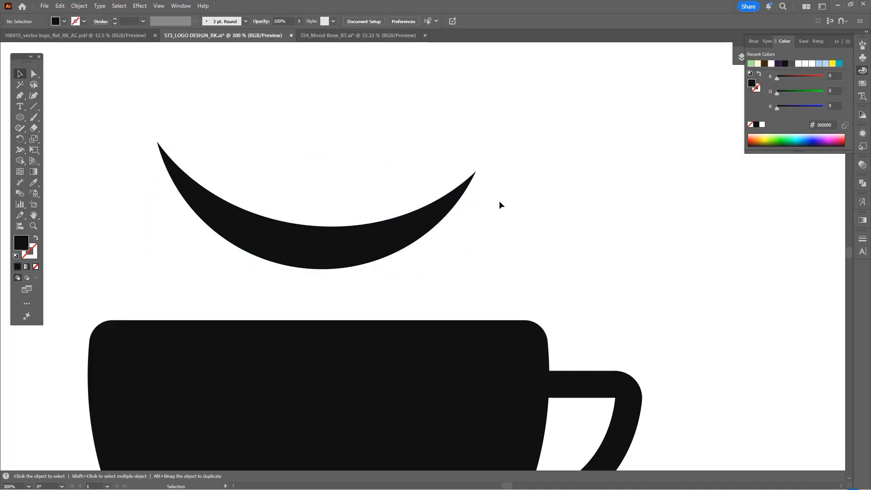
Draw a small curved crescent across the smile's right tip with the Pen tool.
key("p")
scroll(465, 180, "up", 2)
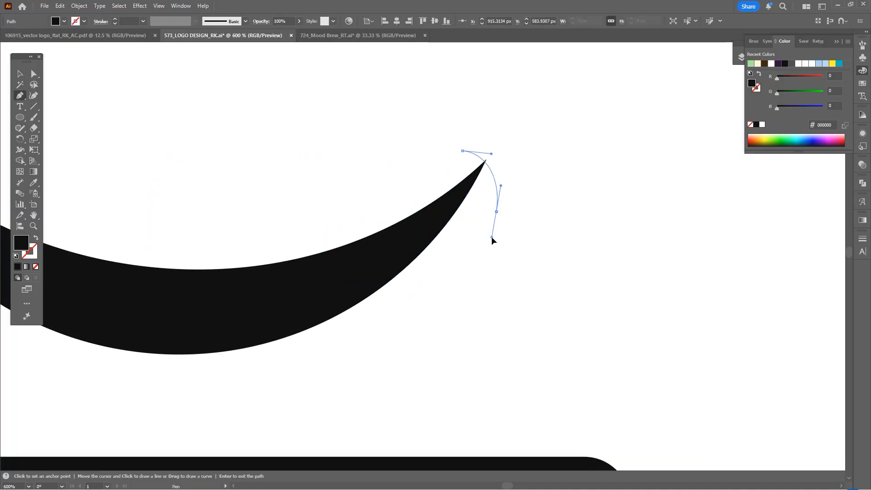
left_click(492, 236)
scroll(492, 235, "up", 2)
left_click_drag(416, 108, 410, 104)
Reshape the small crescent's curves and rotate it so it caps the smile's right tip evenly.
key("a")
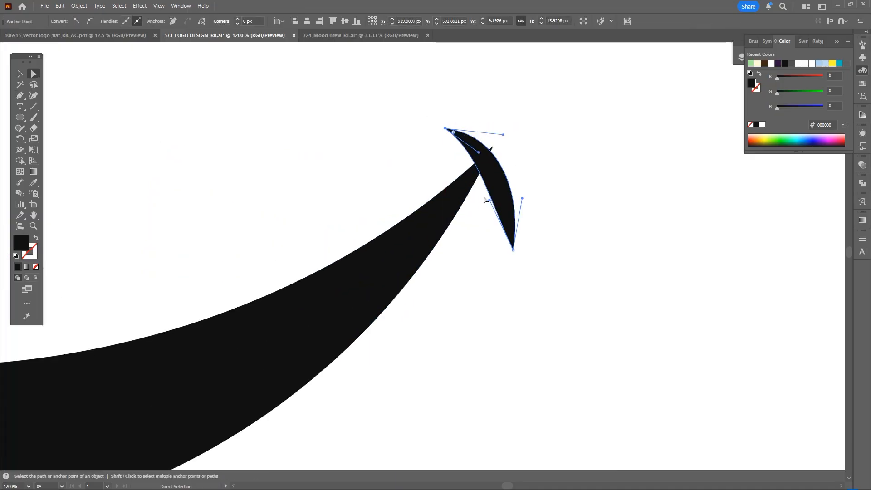
mouse_move(512, 200)
left_mouse_down()
mouse_move(495, 181)
mouse_move(551, 171)
mouse_move(500, 186)
left_mouse_up()
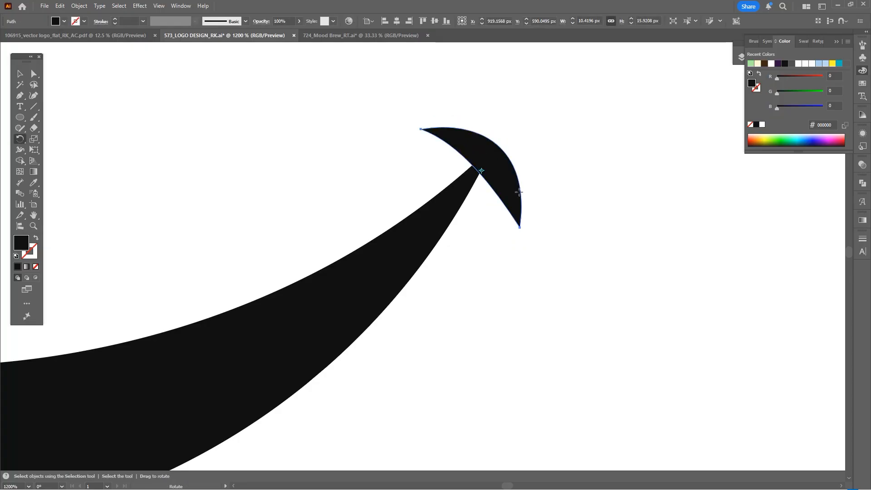
scroll(500, 186, "up", 2)
left_click(496, 214)
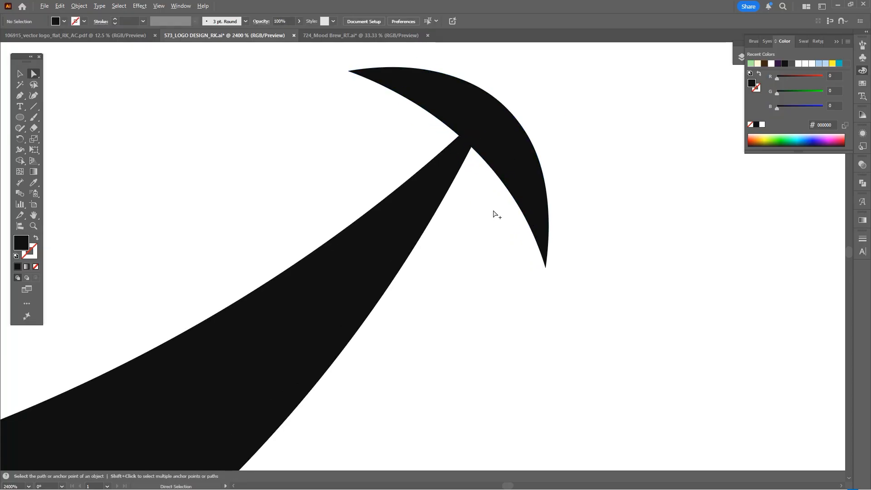
Adjust the smile's curve handles near its right tip to bend and slim that end.
scroll(500, 230, "down", 7)
left_click(482, 220)
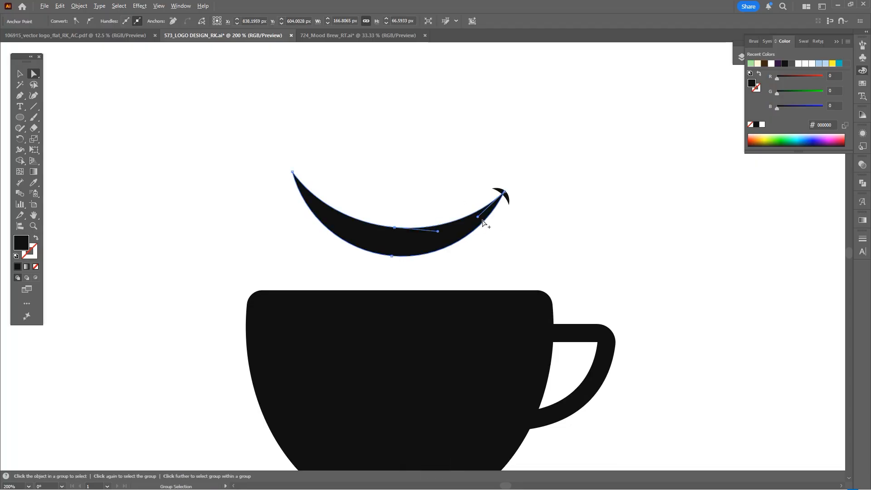
scroll(483, 221, "up", 1)
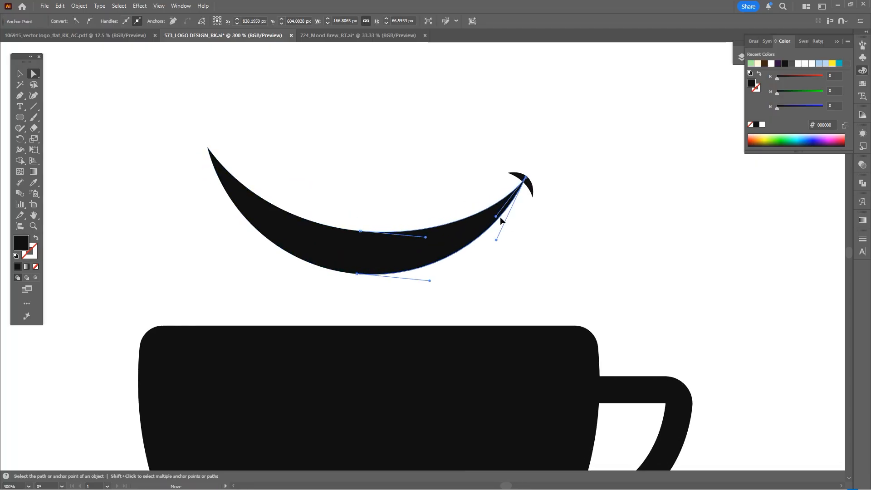
left_click_drag(495, 216, 447, 235)
scroll(369, 247, "up", 2)
left_click_drag(349, 218, 344, 227)
left_click_drag(449, 244, 443, 244)
Separate the thin sliver at the smile's right end with Shape Builder and delete it.
key("space")
left_click_drag(471, 196, 341, 220)
key("shift+m")
left_click_drag(503, 162, 536, 192)
key("a")
left_click(552, 199)
left_click(529, 174)
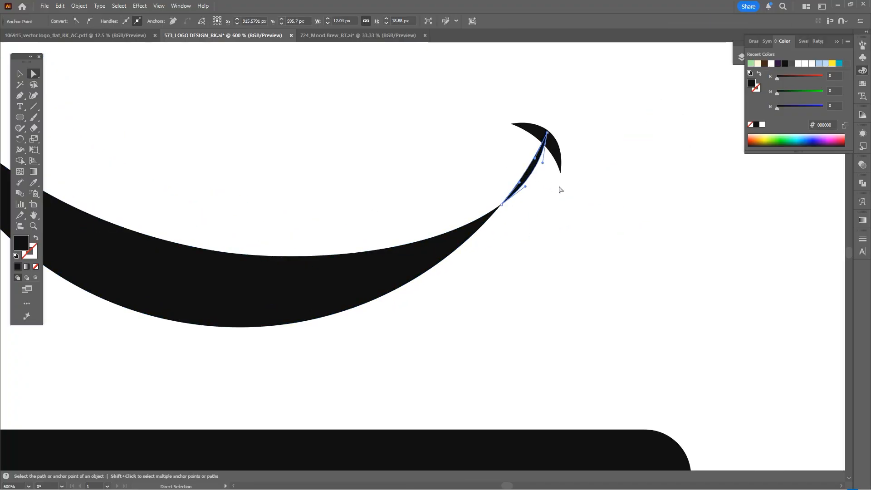
key("Delete")
Move the small crescent down onto the smile's shortened right tip.
key("v")
left_click_drag(551, 144, 508, 213)
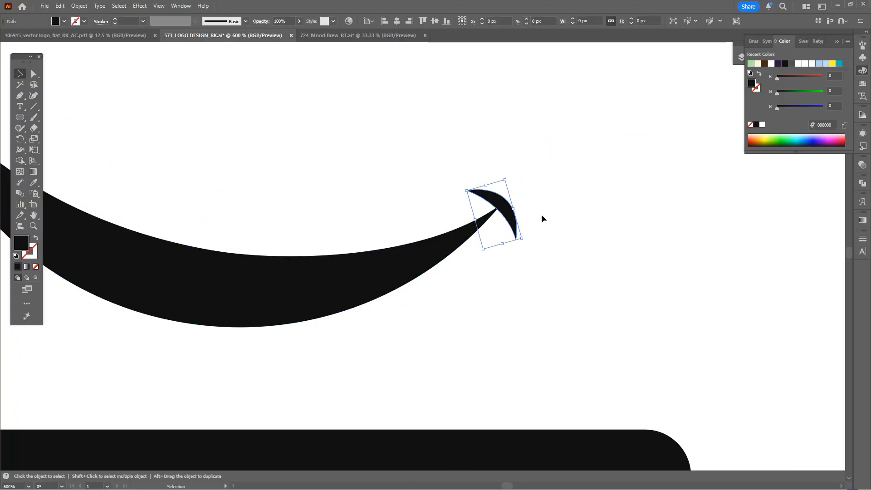
scroll(548, 209, "down", 5)
left_click(579, 208)
Fine-tune the curve at the smile's right tip and nudge its position against the small crescent.
scroll(561, 213, "up", 1)
key("space")
left_click_drag(582, 212, 563, 225)
scroll(539, 229, "up", 5)
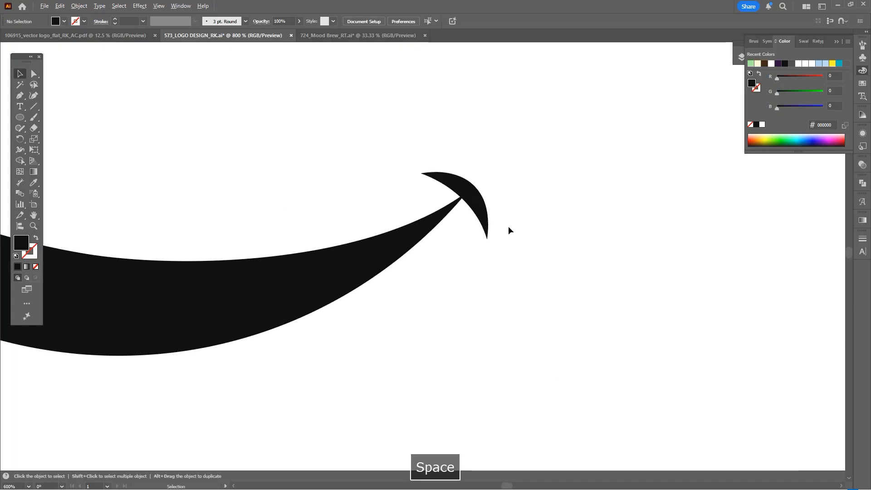
key("a")
left_click(465, 198)
left_click_drag(446, 214, 447, 214)
left_click_drag(480, 193, 447, 220)
key("ctrl+z")
left_click(470, 238)
key("v")
left_click_drag(472, 263, 469, 267)
left_click(534, 248)
scroll(535, 248, "down", 6)
scroll(505, 259, "up", 1)
left_click_drag(549, 259, 508, 267)
scroll(368, 224, "up", 1)
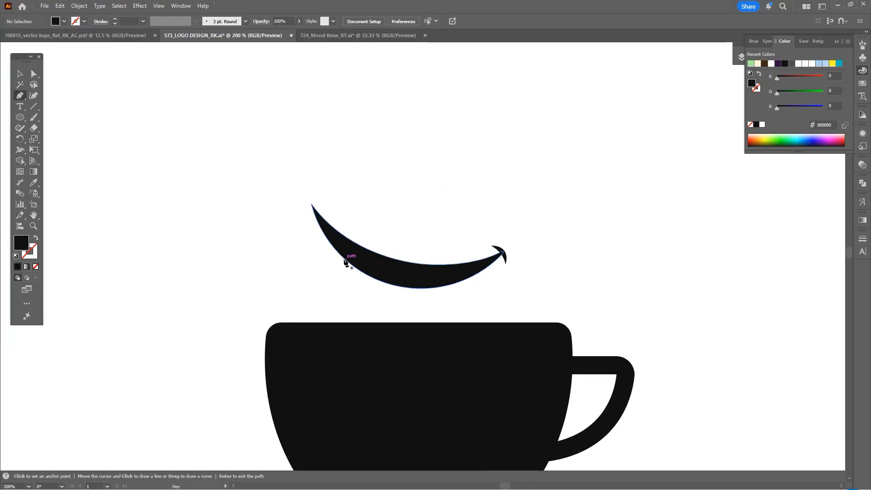
Draw a short S-curved Pen path rising from the smile's left end, unfilled with a black stroke, and adjust its upper handle.
left_click_drag(313, 227, 320, 240)
scroll(319, 216, "up", 1)
key("ctrl+z")
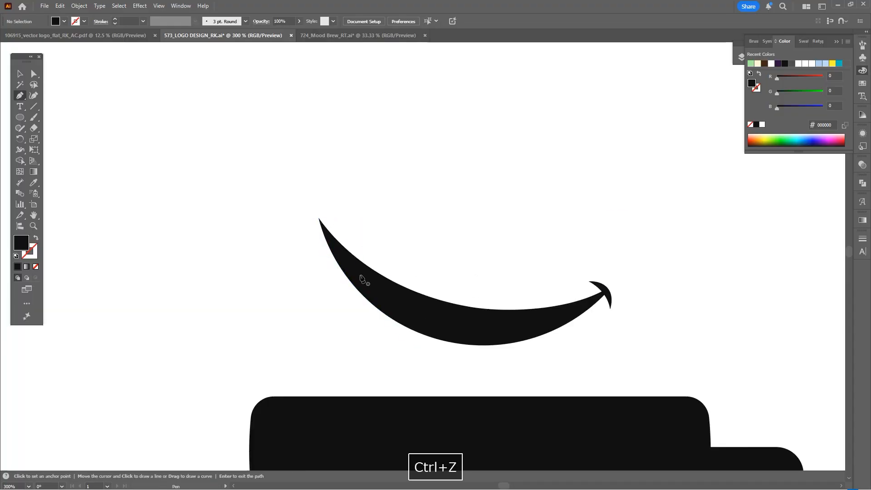
left_click_drag(315, 209, 319, 216)
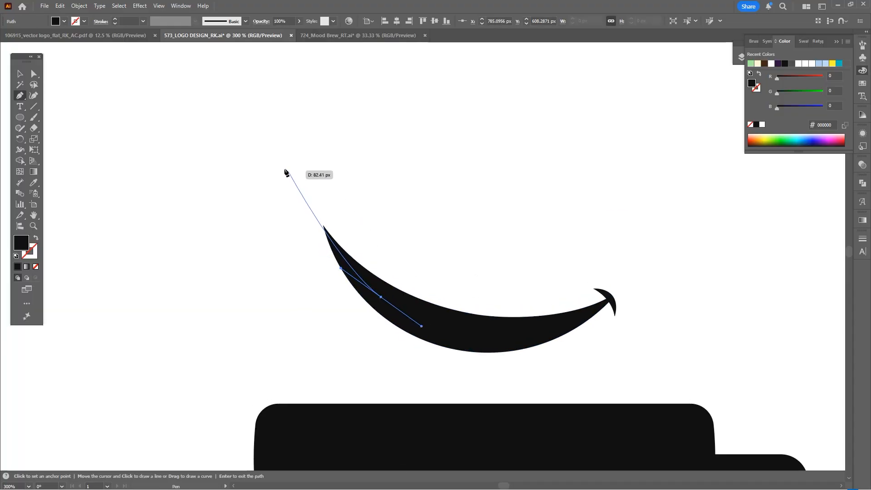
left_click_drag(286, 171, 345, 187)
key("a")
key("shift+x")
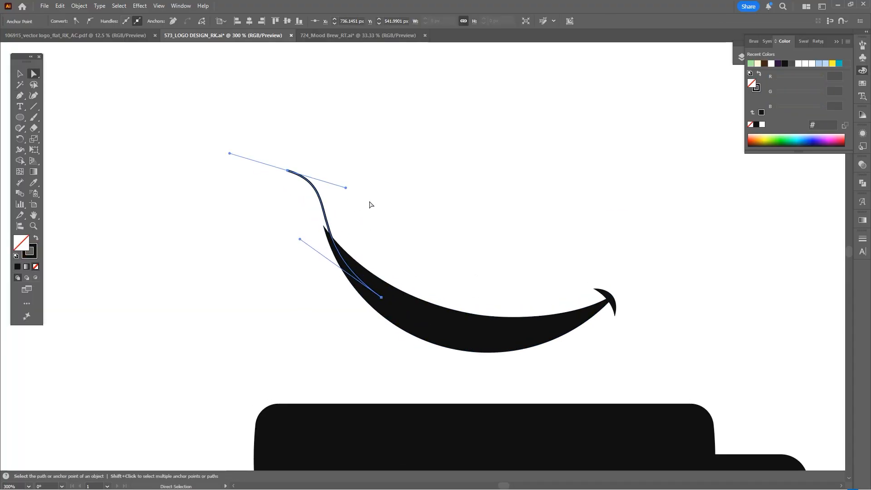
scroll(351, 195, "up", 2)
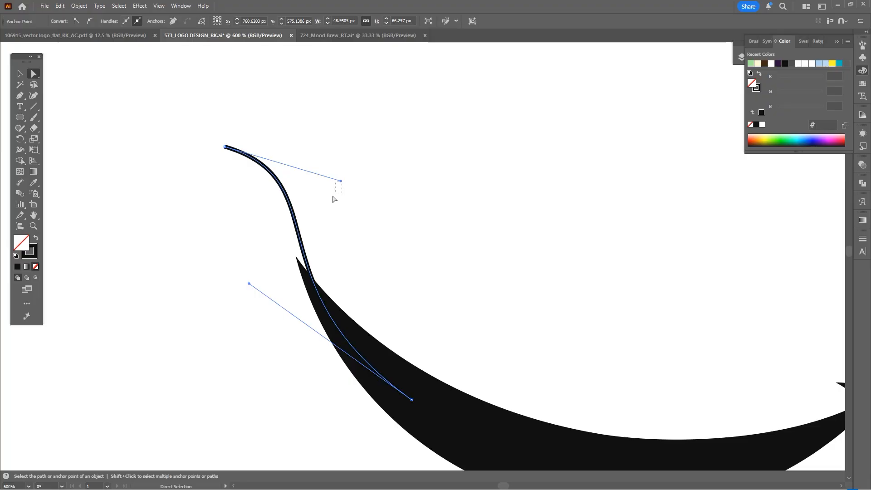
mouse_move(341, 181)
left_mouse_down()
mouse_move(331, 195)
mouse_move(322, 191)
mouse_move(326, 174)
mouse_move(274, 178)
left_mouse_up()
Apply a triangular tapering width profile to the new tail path and set its stroke weight to 7 pt.
key("v")
scroll(127, 20, "up", 4)
left_click(166, 22)
left_click(172, 50)
scroll(325, 173, "down", 2)
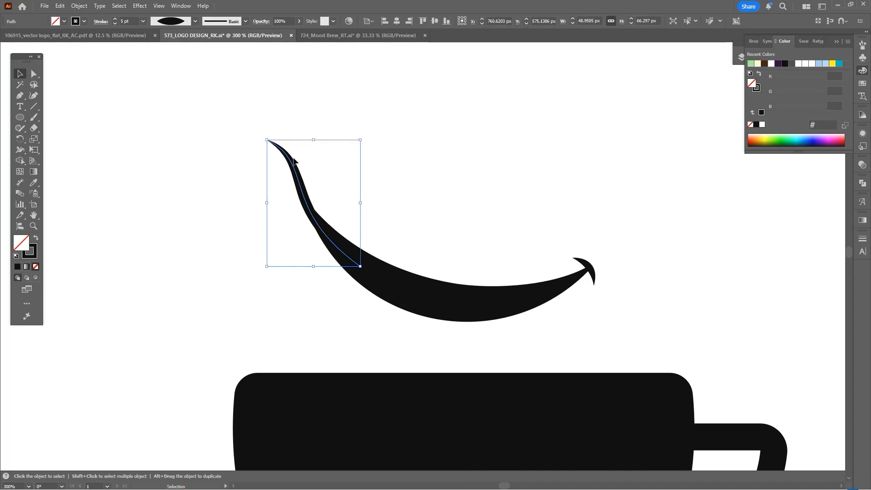
left_click(177, 22)
left_click(173, 91)
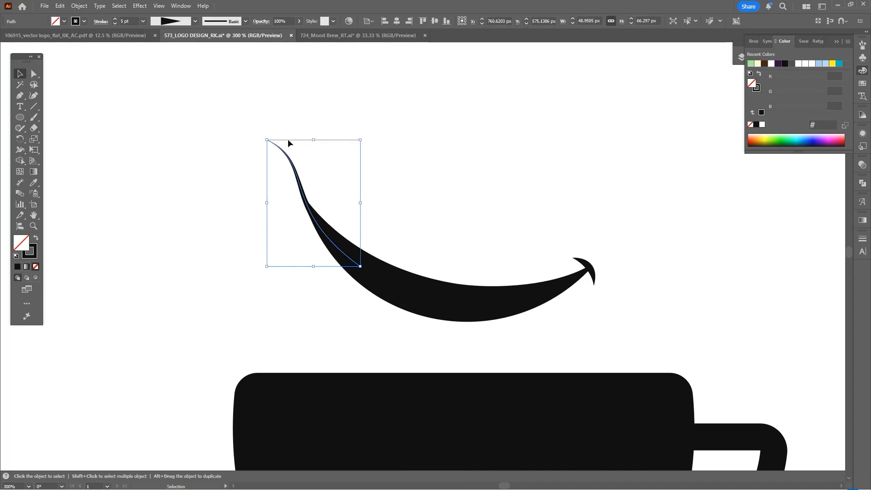
left_click(115, 19)
Widen the tail stroke's lower end to about 14 pt with the Width tool so it blends into the smile.
key("shift+w")
scroll(363, 272, "up", 2)
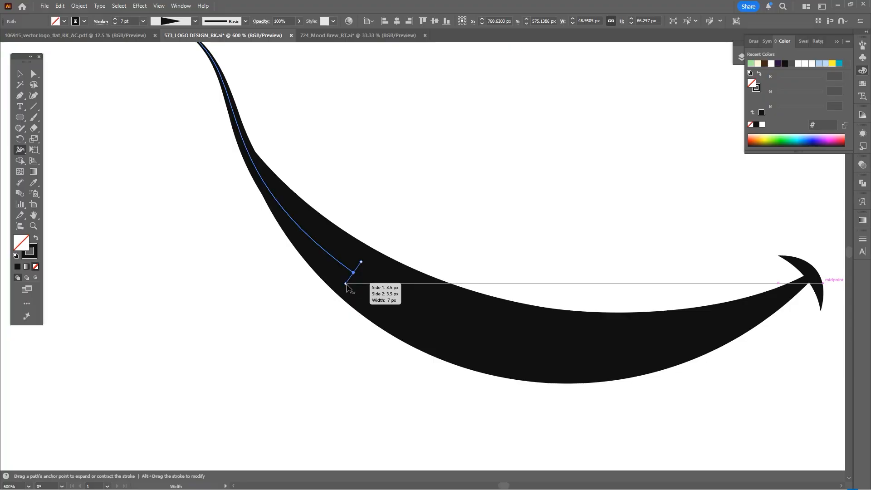
left_click_drag(345, 284, 338, 295)
key("v")
left_click(426, 179)
scroll(412, 200, "down", 3)
left_click_drag(426, 180, 404, 202)
Fine-tune the tail's anchor and curve handles so it flows smoothly out of the smile's left end.
scroll(383, 190, "up", 2)
key("a")
left_click(303, 174)
left_click(267, 165)
left_click_drag(372, 162, 367, 163)
Draw a separate short S-shaped Pen curve beside the smile's left tail as a steam wisp.
key("p")
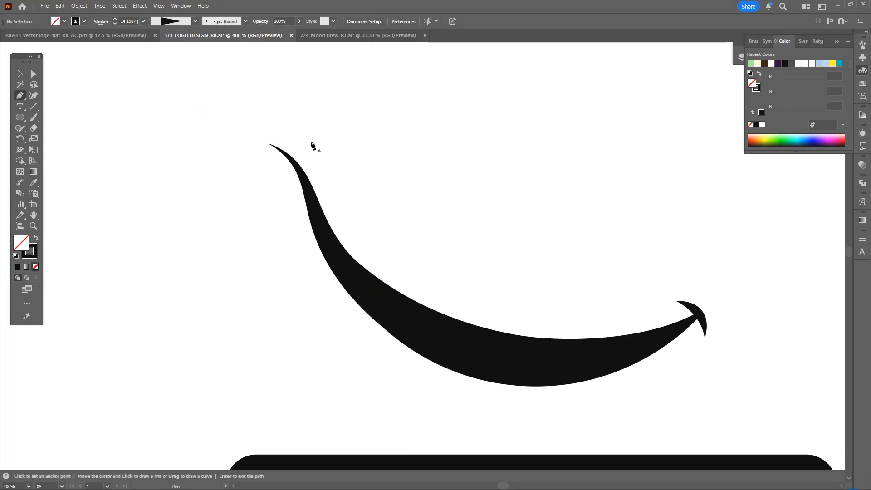
left_click_drag(389, 218, 403, 215)
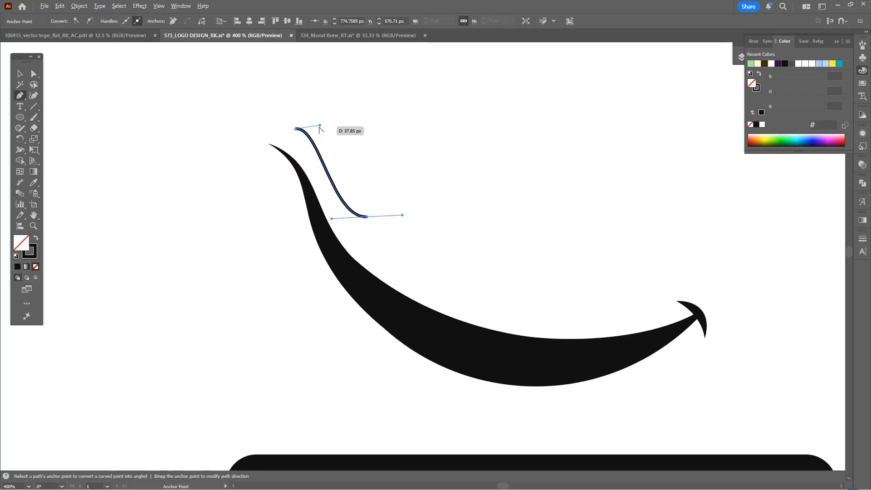
left_click_drag(339, 129, 370, 179)
Give the steam wisp a width profile tapered at both ends and a 10 pt stroke.
key("v")
left_click(358, 198)
left_click(338, 198)
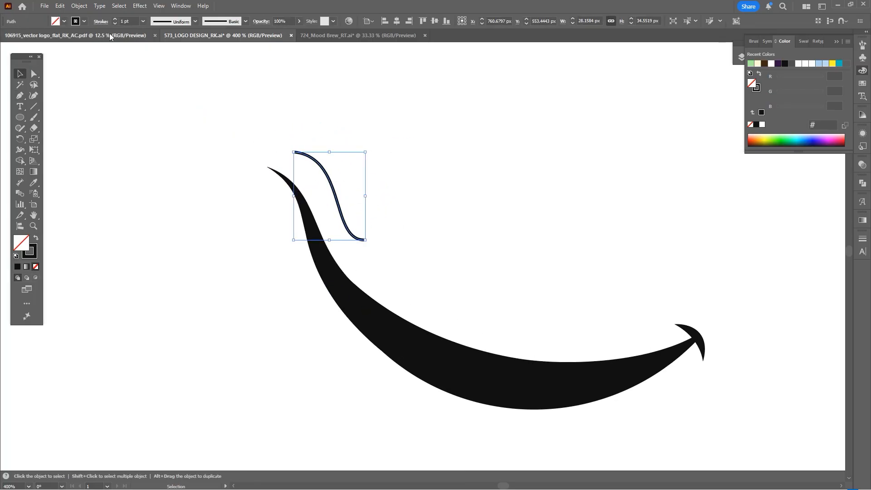
scroll(135, 21, "up", 9)
left_click(195, 21)
left_click(171, 59)
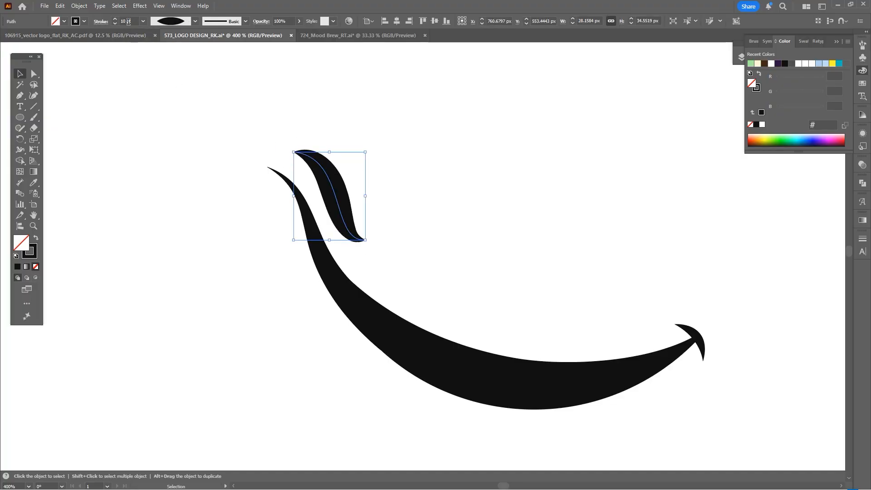
Reshape the steam wisp by moving its two end anchors and adjusting their curve handles.
key("a")
left_click(294, 152)
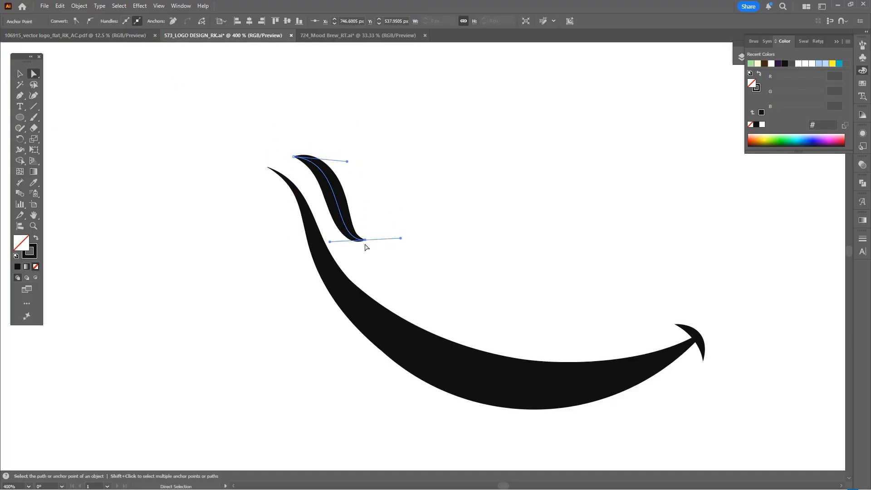
left_click_drag(365, 244, 375, 240)
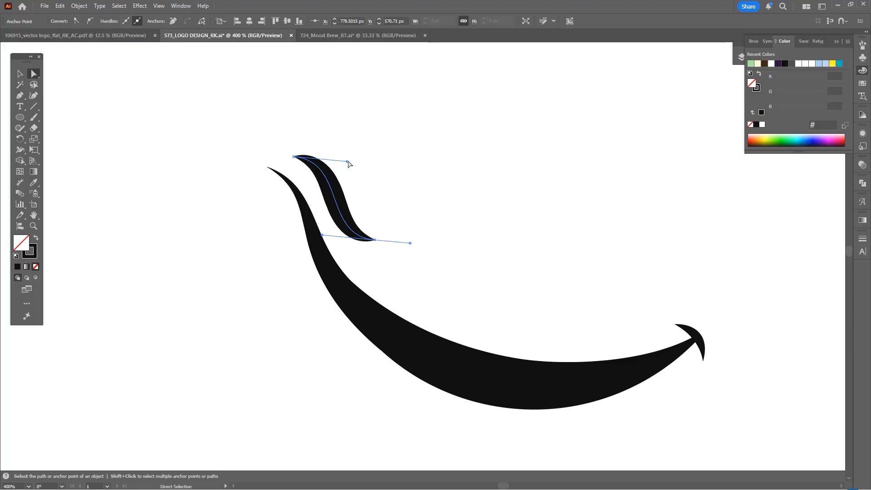
left_click(368, 197)
Duplicate the steam wisp to its right and scale the copy down.
left_click_drag(344, 199, 399, 210, "alt")
key("v")
left_click_drag(429, 250, 392, 228)
left_click(475, 179)
Expand the smile and its tail stroke and unite them into one shape with Pathfinder.
scroll(475, 180, "down", 5)
key("space")
left_click_drag(529, 185, 490, 167)
scroll(427, 175, "up", 2)
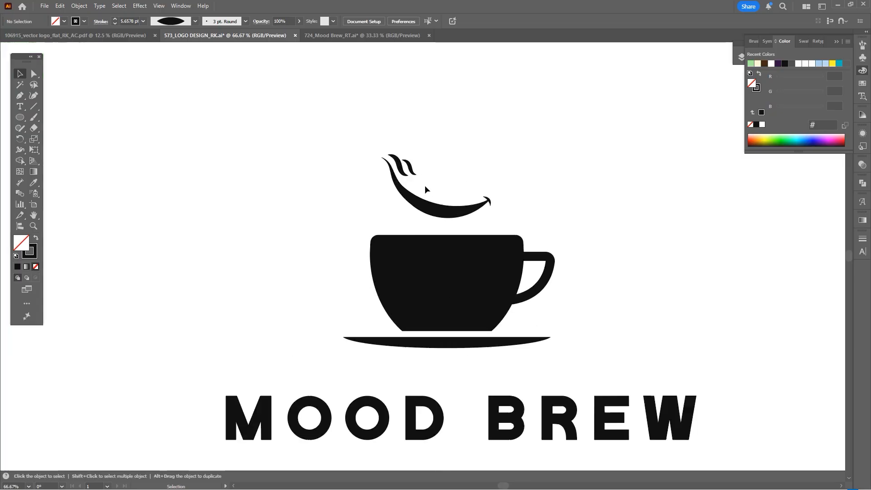
key("a")
left_click(394, 200)
key("alt+o")
key("e")
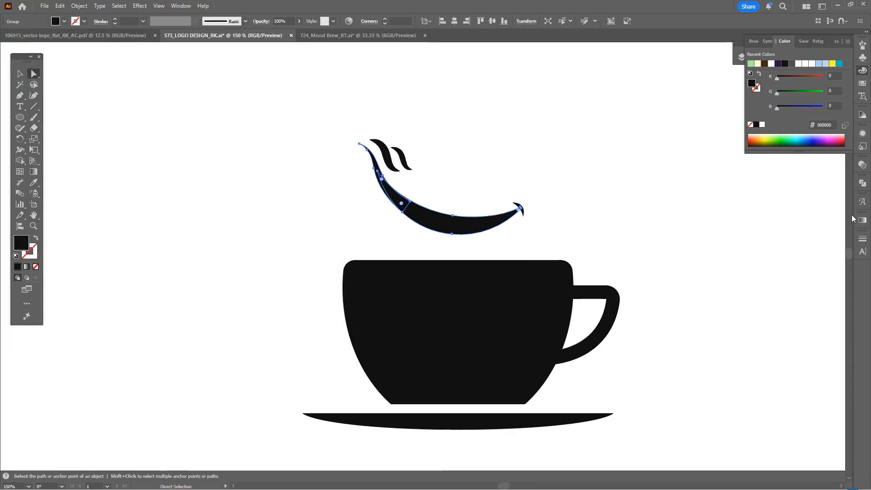
left_click(862, 183)
Deepen the smile's lower edge by moving its bottom anchor and adjusting the adjacent curve handles.
scroll(395, 227, "up", 3)
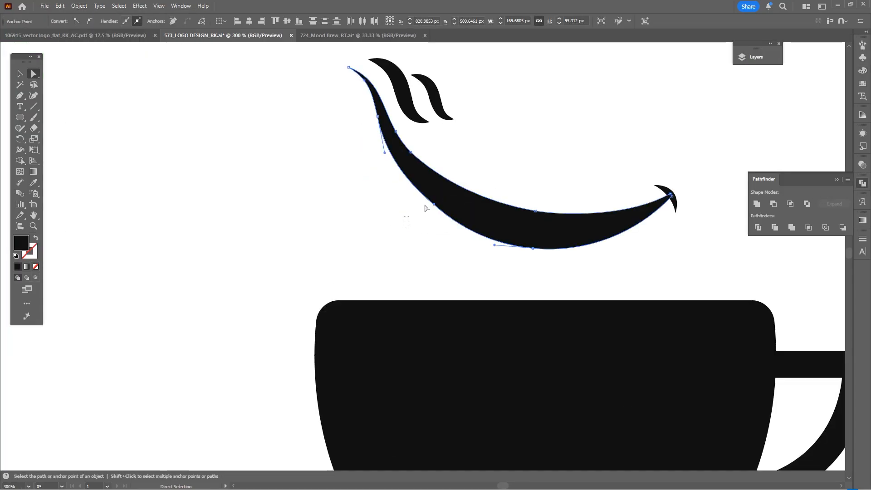
left_click_drag(540, 246, 528, 259)
left_click(554, 178)
scroll(552, 168, "down", 3)
left_click_drag(557, 164, 538, 176)
scroll(545, 211, "up", 3)
left_click(548, 195)
scroll(559, 198, "up", 1)
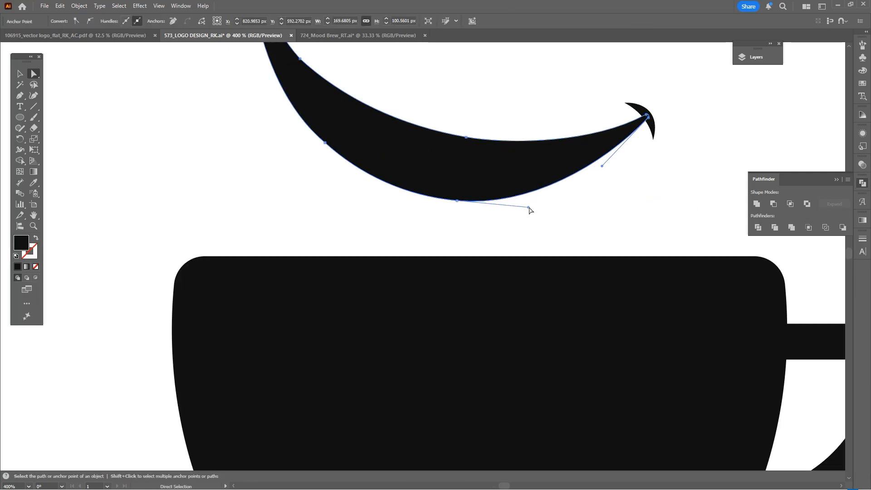
left_click_drag(528, 208, 547, 206)
left_click(557, 213)
scroll(563, 214, "down", 4)
scroll(537, 165, "up", 1)
Enlarge the two steam wisps together above the smile's left end.
key("v")
left_click_drag(544, 173, 519, 198)
scroll(519, 179, "down", 3)
left_click(459, 201)
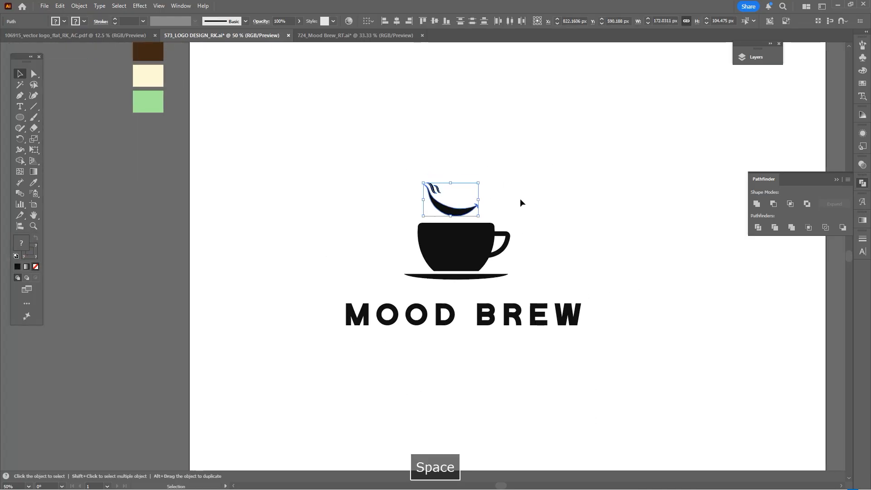
left_click(519, 198)
scroll(455, 189, "up", 3)
left_click(400, 189)
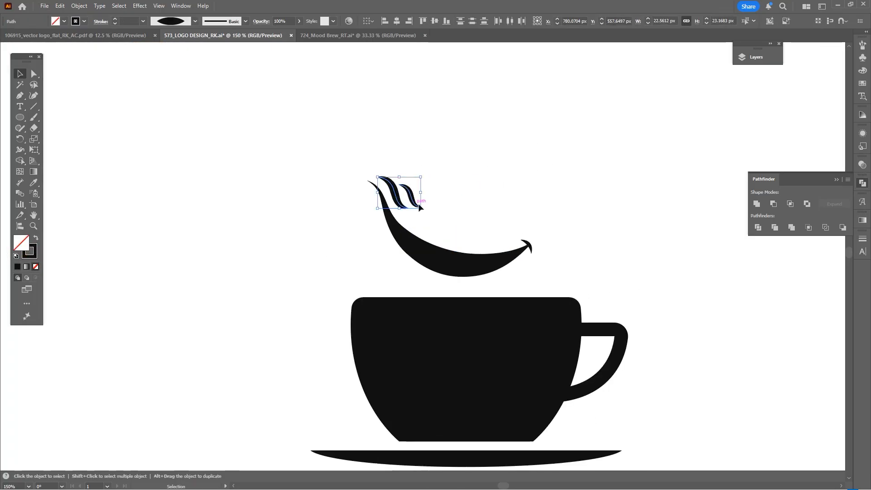
scroll(418, 203, "up", 2)
left_click_drag(420, 210, 455, 227)
Set the larger steam wisp's stroke weight to 10 pt.
left_click(340, 130)
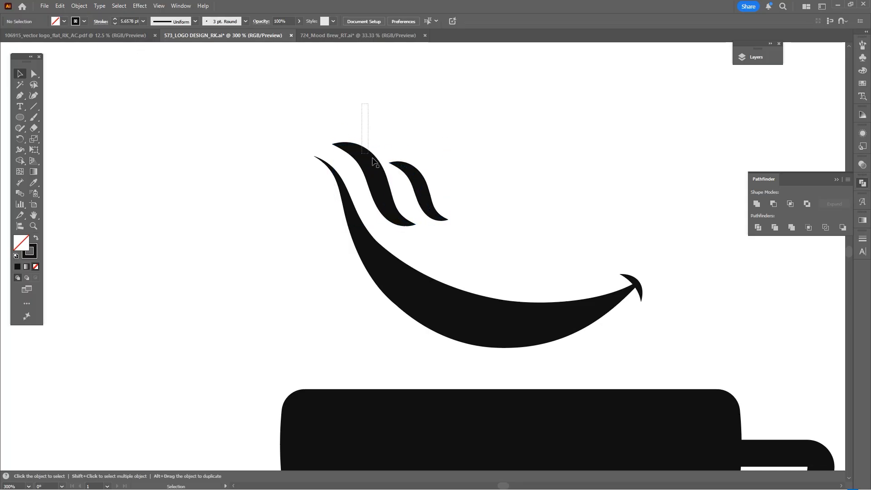
left_click(366, 187)
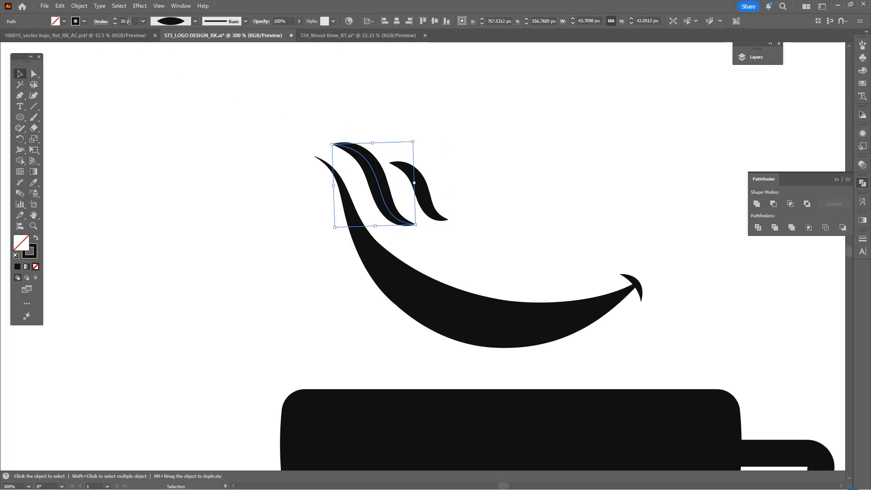
key("ctrl+1")
Expand the steam wisps and group them with the smile and its small crescent.
left_click(526, 195, "shift")
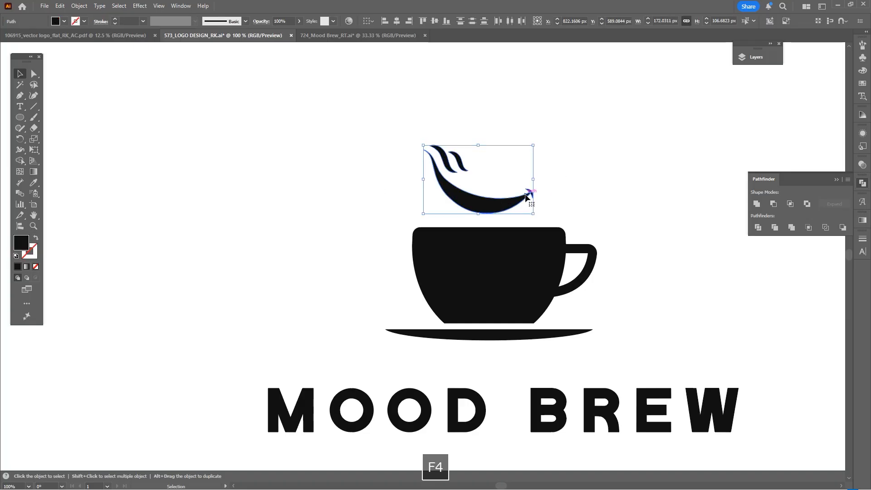
scroll(579, 199, "down", 2)
left_click_drag(590, 196, 511, 195)
key("ctrl+g")
left_click(505, 230, "shift")
key("ctrl+z")
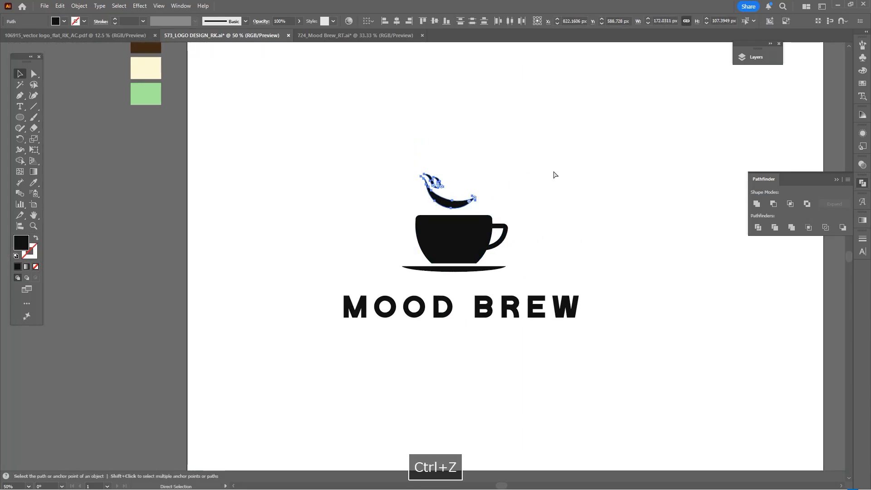
Place a backup copy of the whole logo outside the artboard, to the left of the original.
left_click_drag(387, 282, 386, 284)
scroll(458, 246, "down", 2)
left_click_drag(517, 196, 363, 321)
left_click_drag(455, 247, 221, 262)
scroll(481, 216, "up", 2)
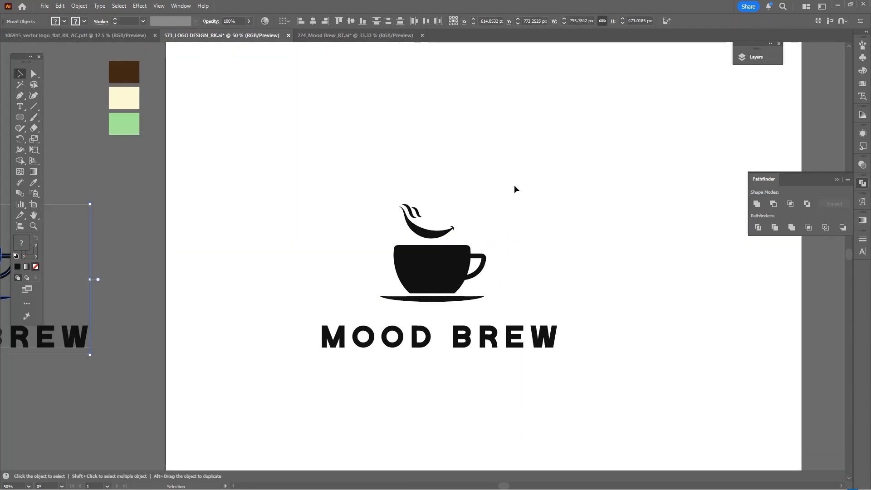
Expand the strokes in the artboard's cup-and-smile icon and group the whole icon.
left_click_drag(514, 181, 371, 307)
key("F3")
key("F4")
key("Return")
left_click_drag(523, 252, 523, 235)
key("ctrl+g")
Convert the MOOD BREW text to outlines and align it with the icon on their horizontal centers.
left_click(441, 318, "shift")
key("ctrl+shift+o")
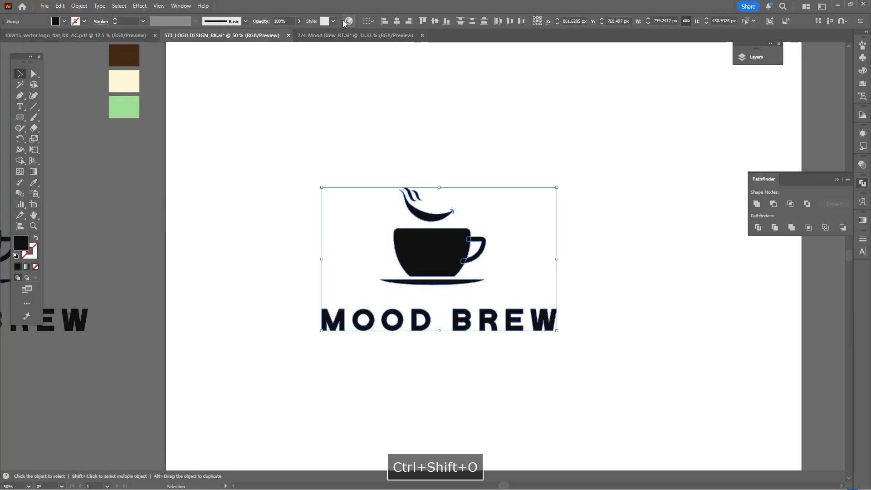
left_click(397, 21)
Reduce the gap between the icon and the MOOD BREW wordmark and select the complete logo.
left_click_drag(549, 264, 546, 264)
left_click_drag(547, 264, 504, 348)
scroll(475, 331, "up", 3)
left_click_drag(435, 292, 455, 267)
scroll(419, 311, "down", 5)
left_click(457, 340)
left_click_drag(457, 340, 491, 307)
scroll(440, 302, "up", 1)
left_click_drag(491, 307, 336, 165)
left_click_drag(336, 164, 385, 178)
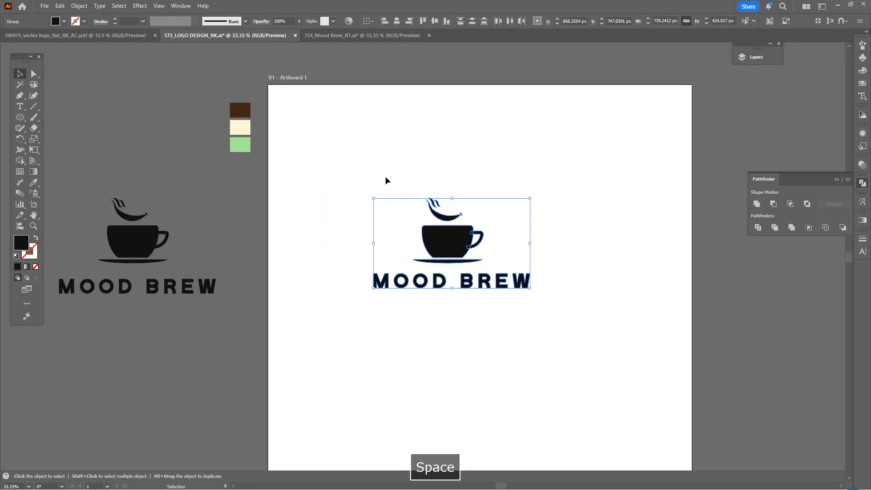
Fill the whole logo with the cream color sampled from the palette swatch and group it.
key("i")
left_click(246, 129)
key("v")
left_click_drag(587, 163, 370, 317)
key("ctrl+g")
left_click(522, 348)
Draw a 2000 x 2000 px rectangle that covers the artboard exactly.
key("m")
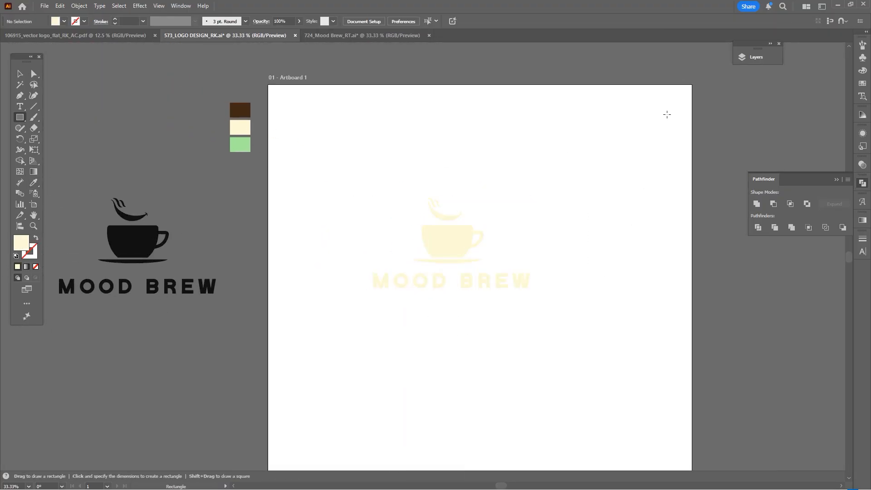
scroll(669, 113, "down", 2)
mouse_move(678, 99)
left_mouse_down()
mouse_move(490, 305)
mouse_move(468, 311)
left_mouse_up()
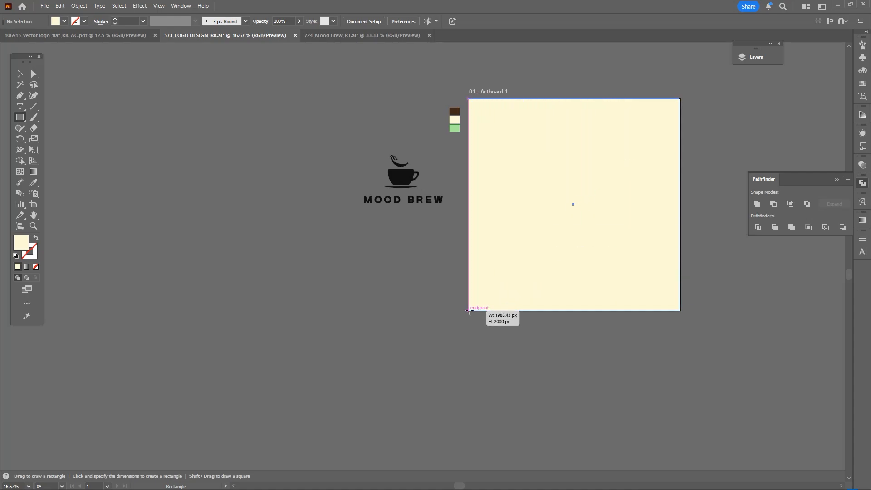
scroll(657, 304, "up", 5)
key("v")
left_click_drag(788, 344, 797, 344)
scroll(629, 304, "down", 5)
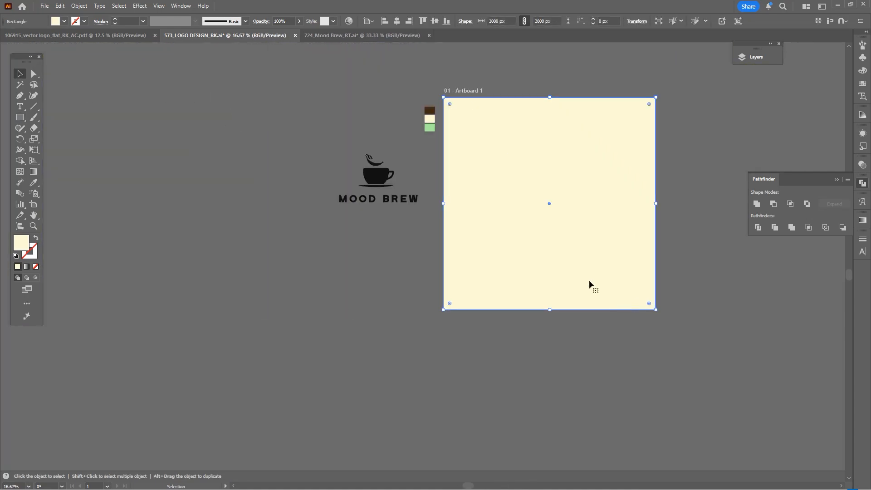
Fill the rectangle with the palette's dark brown, send it to the back and lock it.
key("i")
left_click(430, 111)
key("ctrl+shift+bracketleft")
key("ctrl+2")
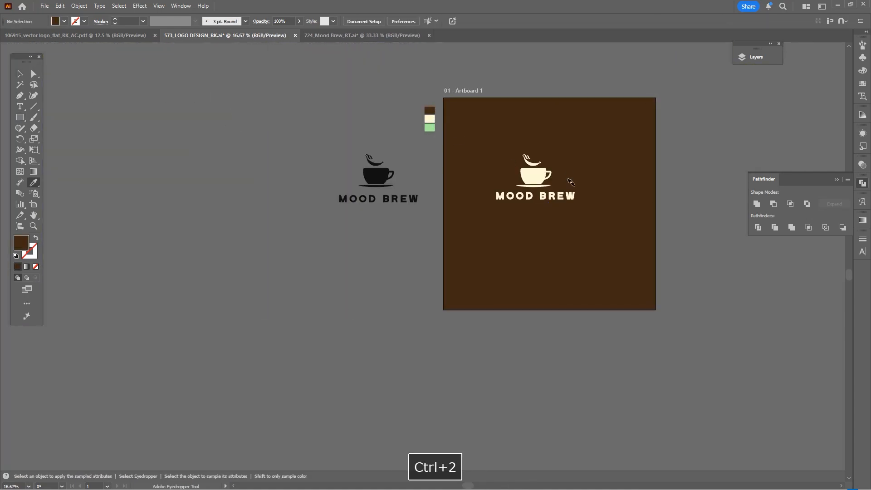
Color the smile and its steam wisps with the green palette swatch.
scroll(525, 187, "up", 3)
key("a")
left_click_drag(301, 184, 477, 261)
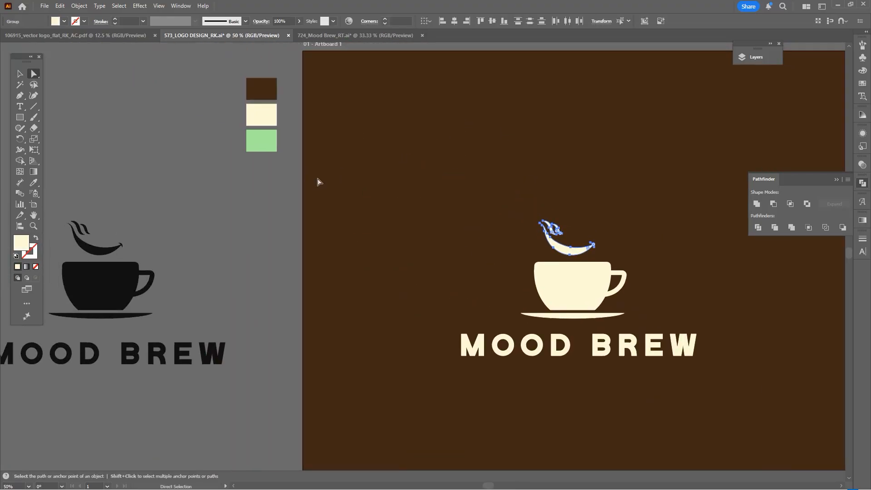
key("i")
left_click(260, 141)
left_click_drag(657, 276, 611, 213)
Color the letters of MOOD with the green sampled from the smile.
key("a")
left_click_drag(515, 305, 401, 276)
key("i")
left_click(538, 234)
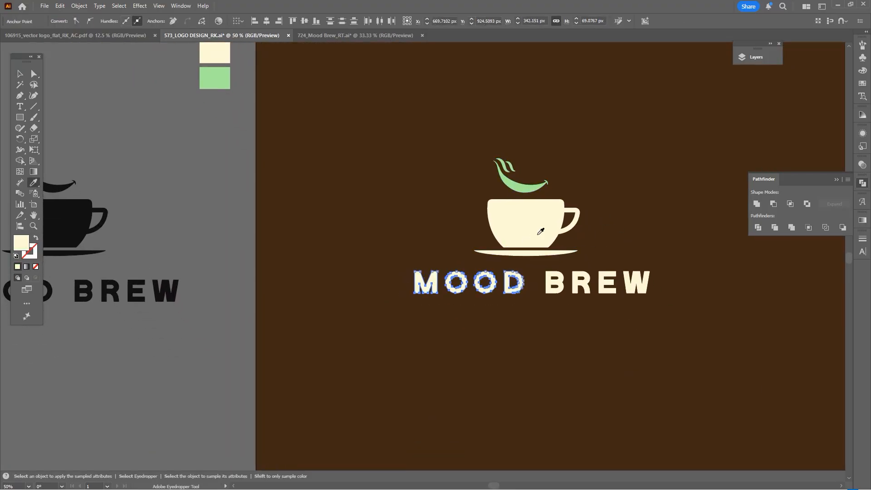
left_click(523, 186)
Group the colored logo and center it horizontally and vertically on the artboard.
key("v")
left_click_drag(614, 186, 614, 175)
left_click_drag(639, 136, 496, 331)
left_click_drag(497, 331, 416, 330)
key("ctrl+g")
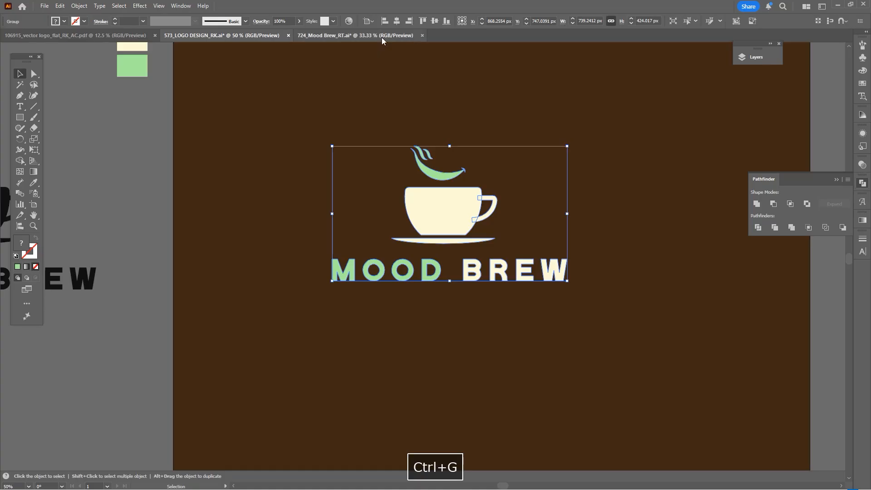
left_click(396, 21)
left_click(437, 20)
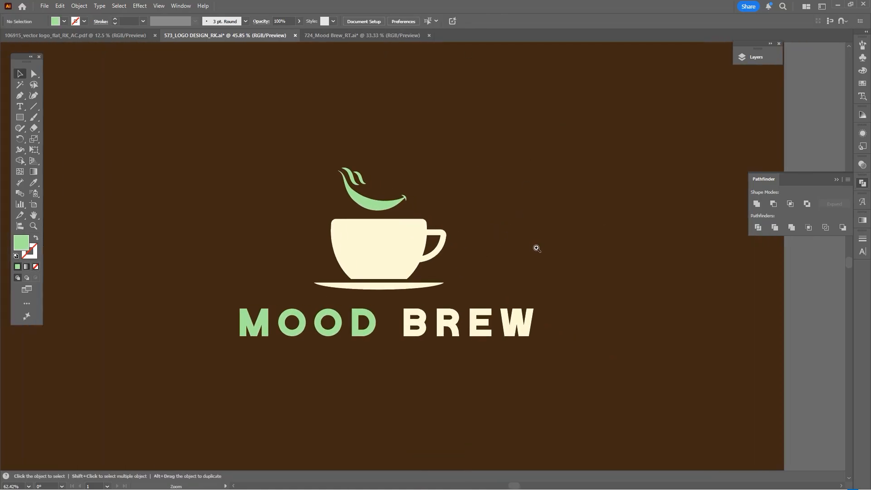